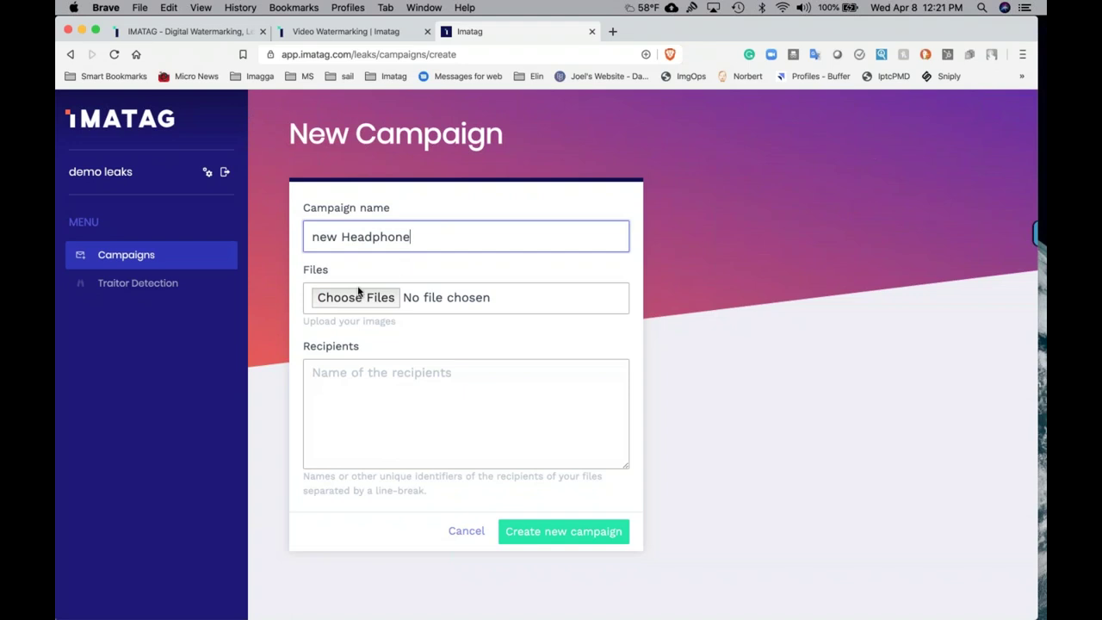
pyautogui.click(360, 299)
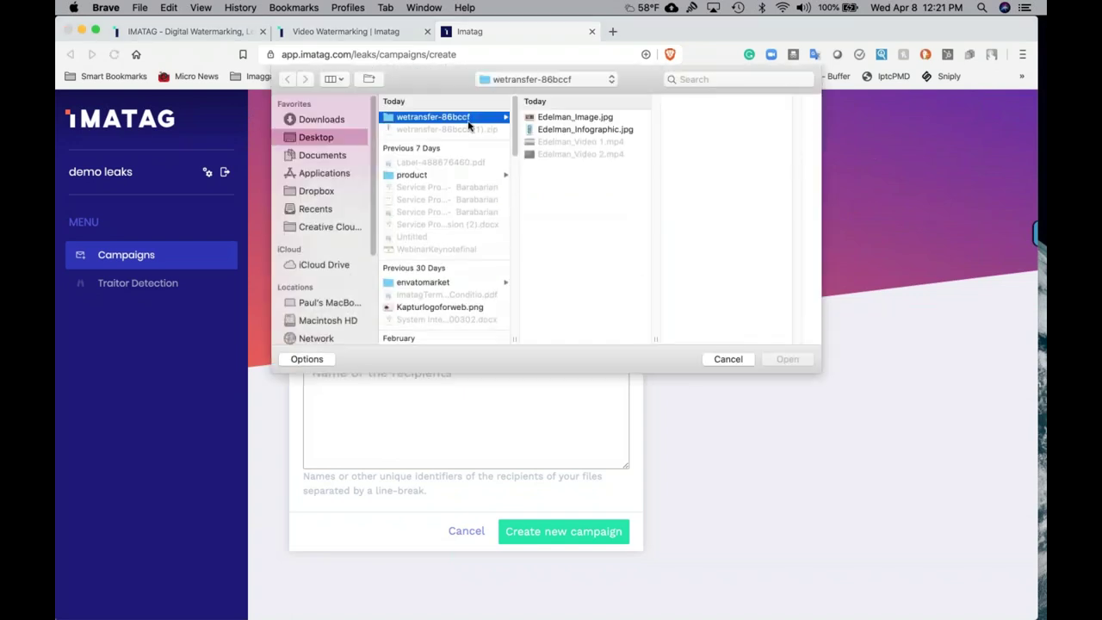
pyautogui.click(423, 175)
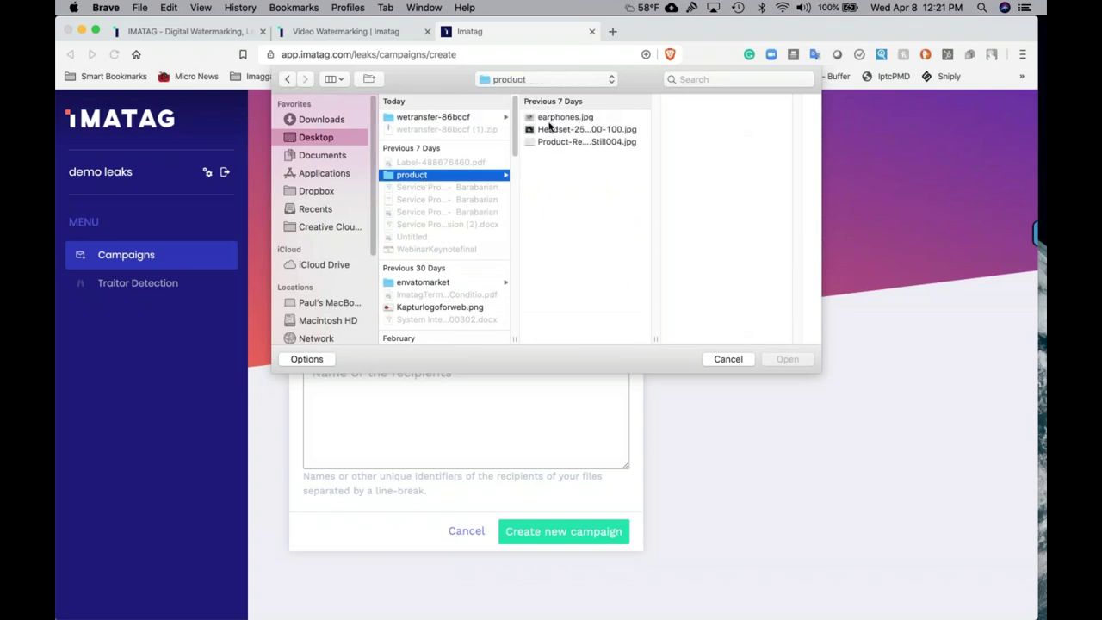
pyautogui.click(556, 118)
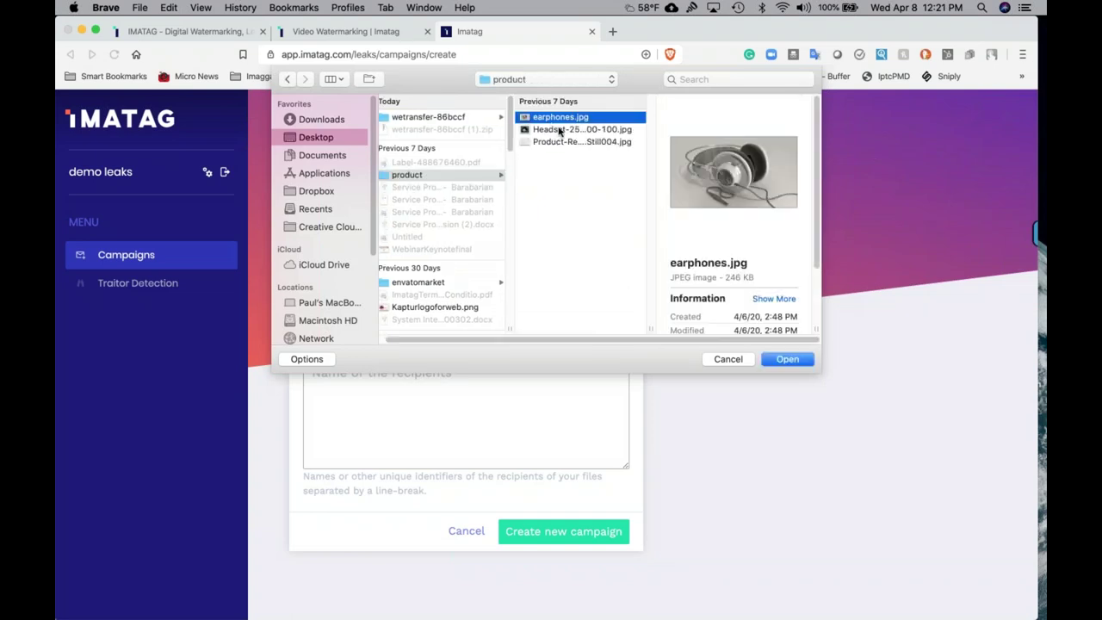
pyautogui.click(632, 129)
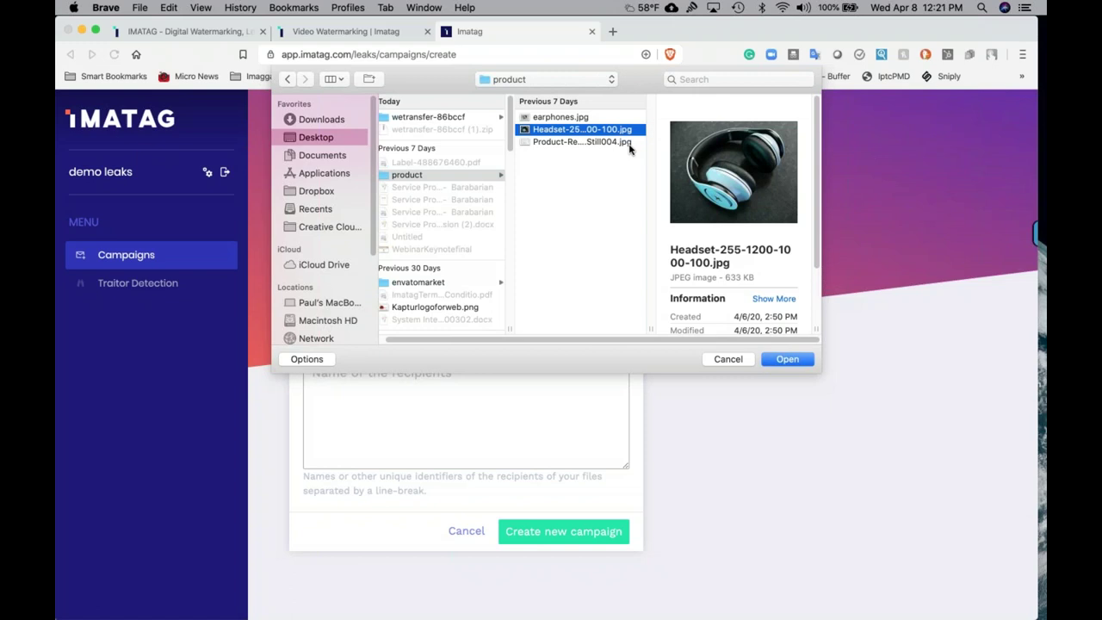
pyautogui.keyDown('shift'); pyautogui.click(628, 142); pyautogui.keyUp('shift')
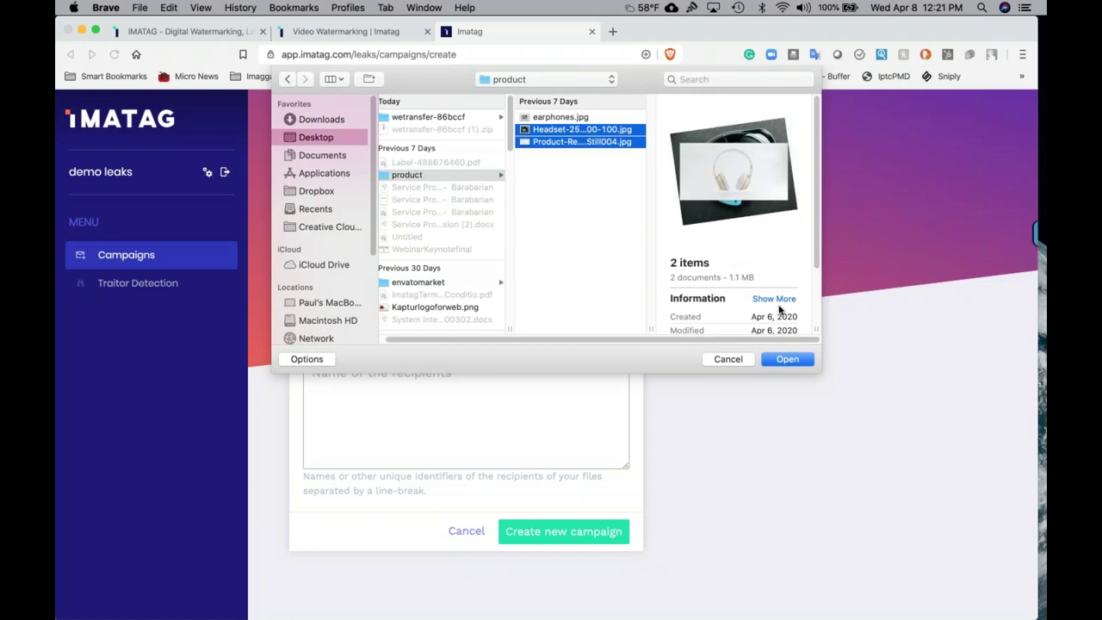
pyautogui.click(789, 359)
# Step: List a person's first name, printing company A and a numeric identifier as recipients on separate lines, and create the campaign
pyautogui.click(347, 373)
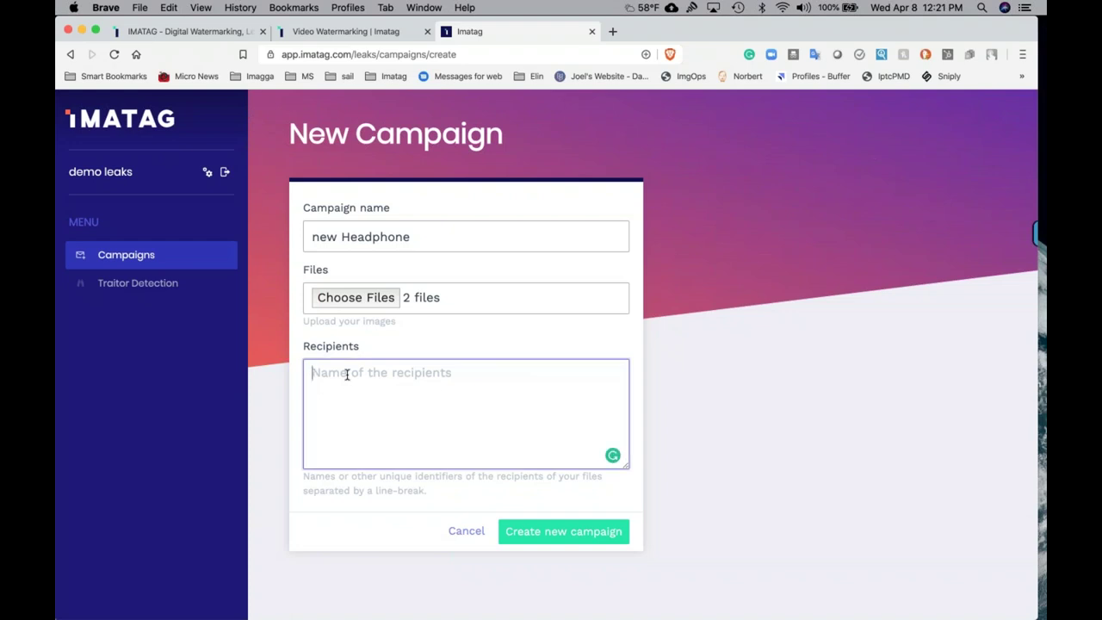
pyautogui.write('John')
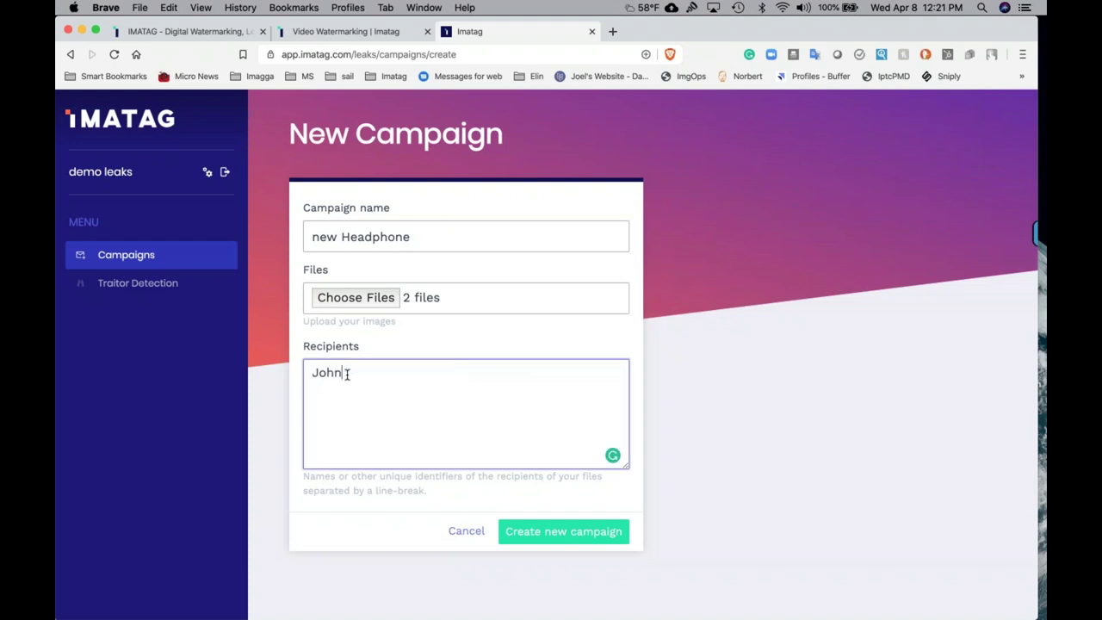
pyautogui.press('Return')
pyautogui.write('printing company A')
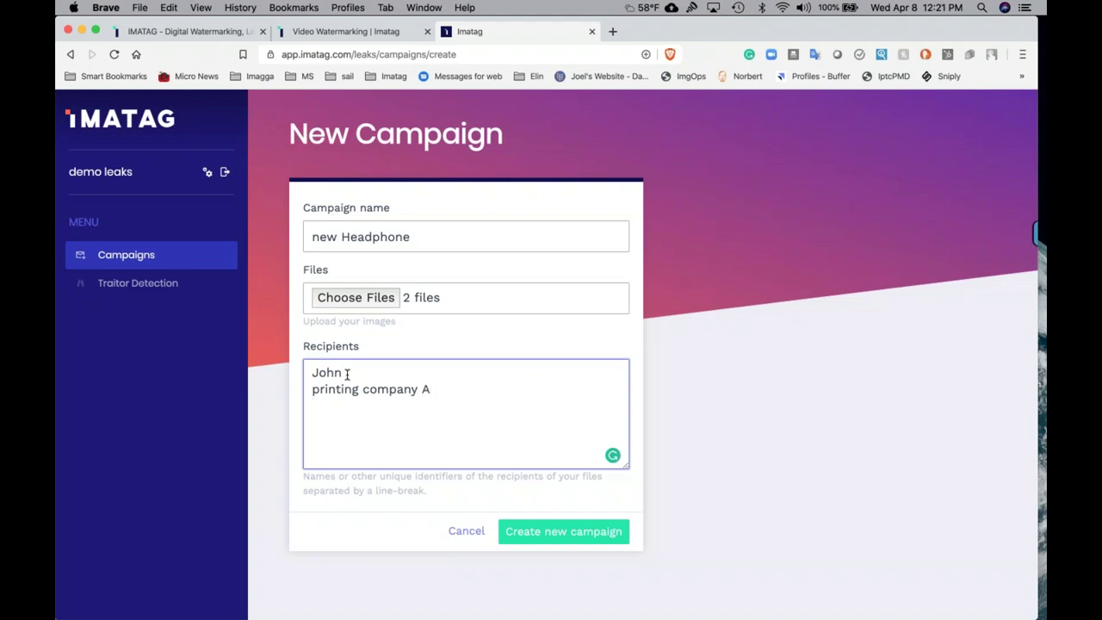
pyautogui.write('11233')
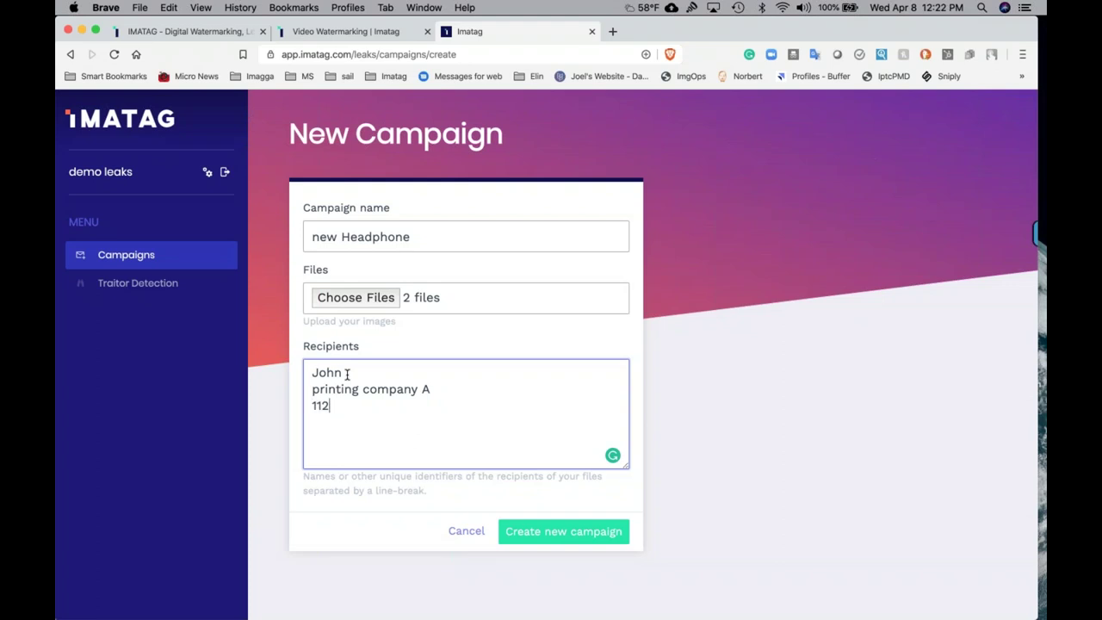
pyautogui.write('2')
pyautogui.click(549, 535)
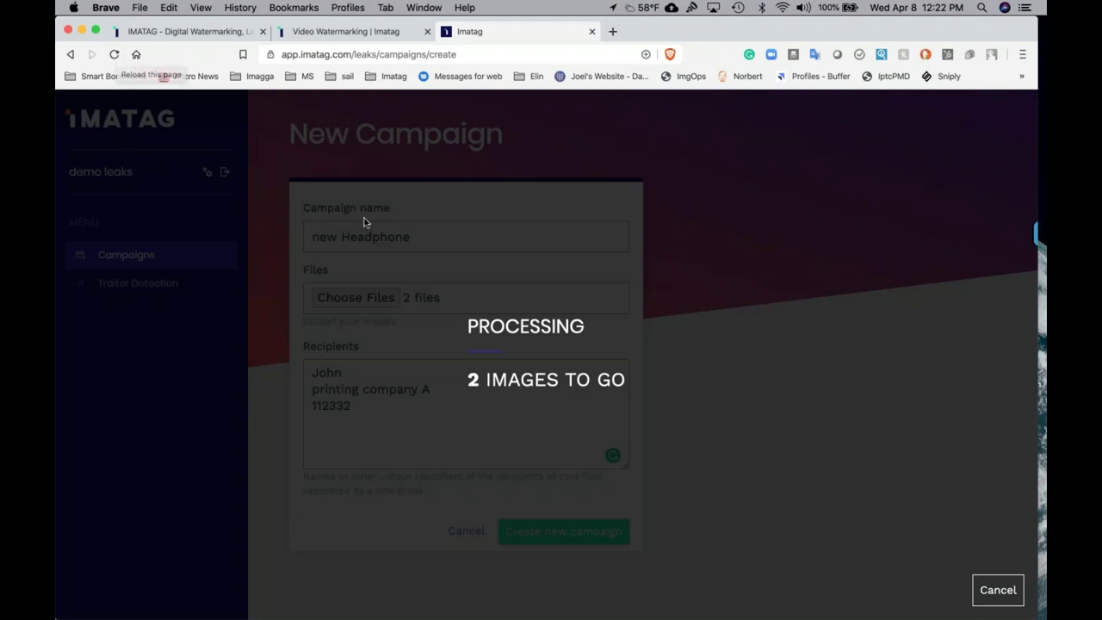
# Step: Reload the page, cancel the remaining image processing, and open the details of the new Headphone draft campaign
pyautogui.click(117, 55)
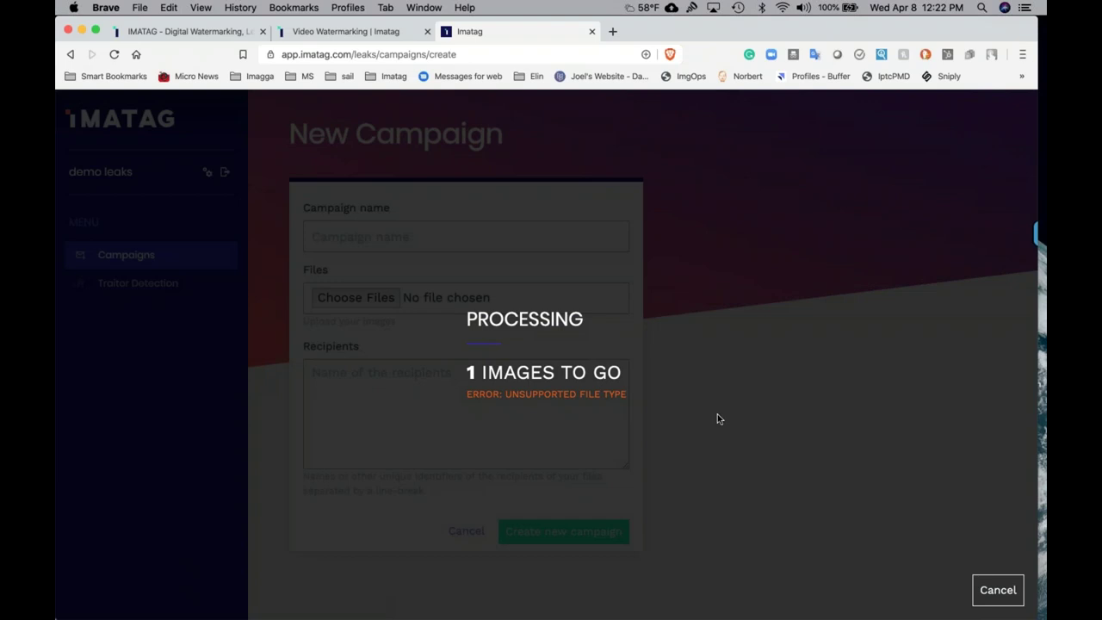
pyautogui.click(997, 593)
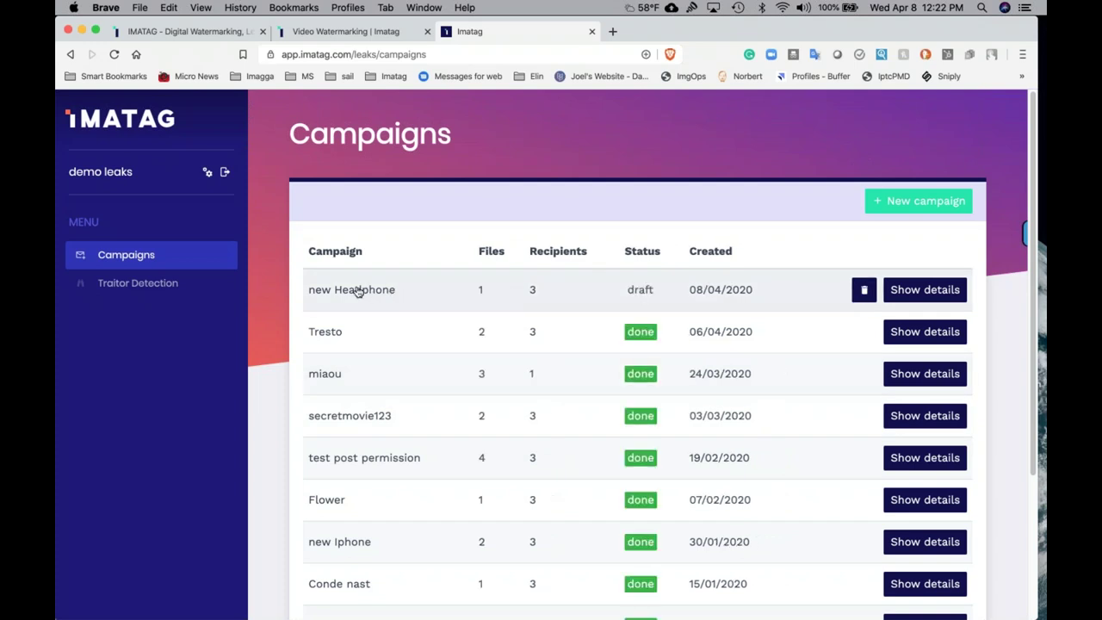
pyautogui.click(909, 297)
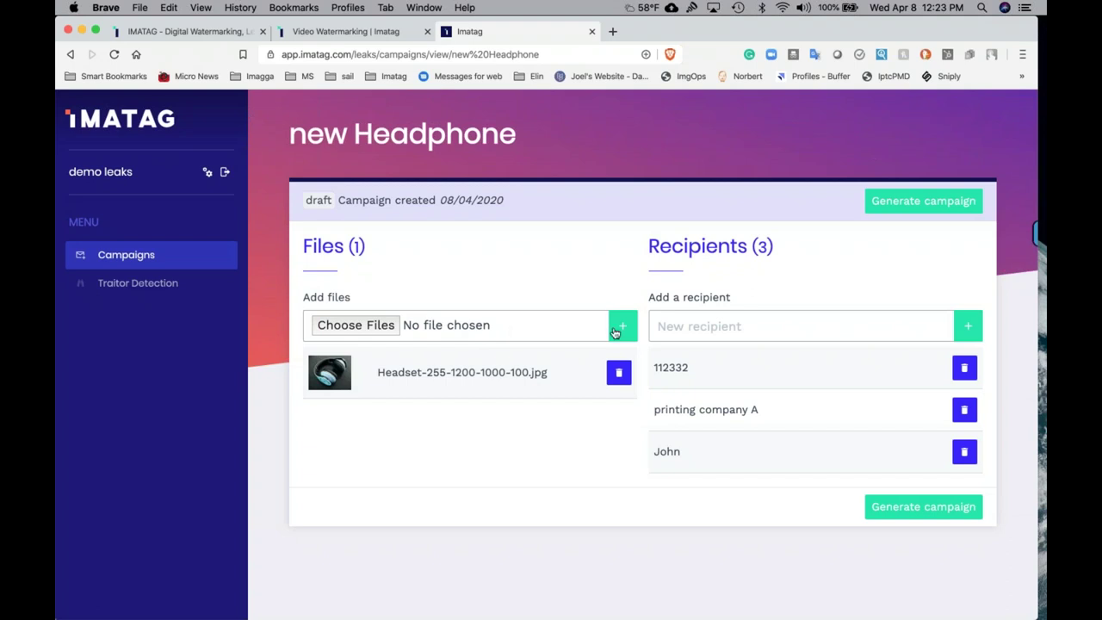
# Step: Choose earphones.jpg from the product folder as an additional file for the new Headphone campaign
pyautogui.click(352, 324)
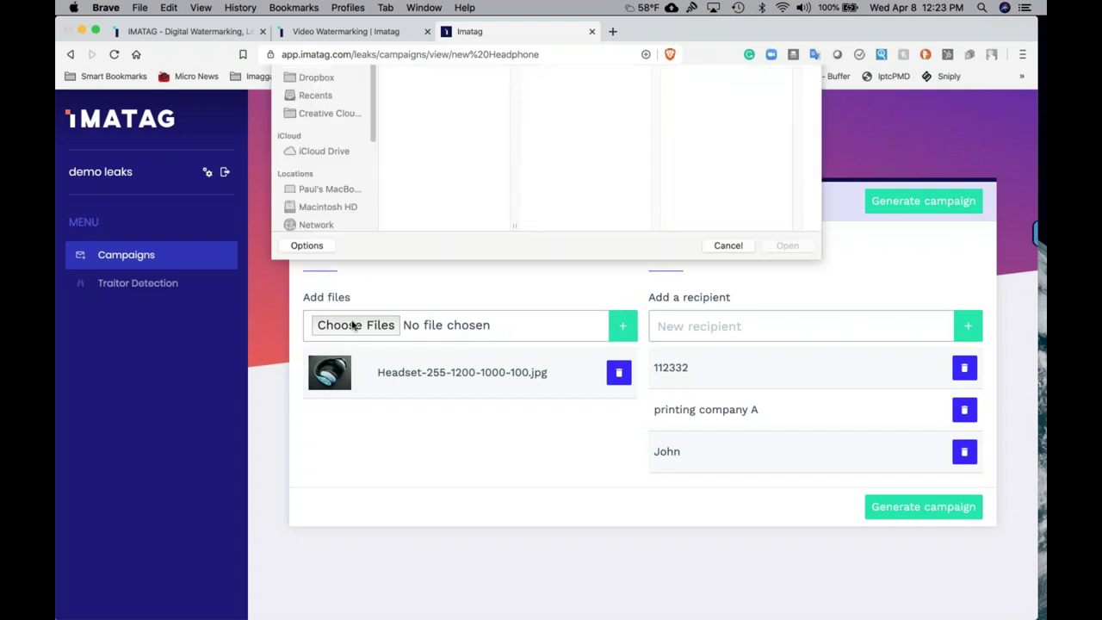
pyautogui.click(433, 131)
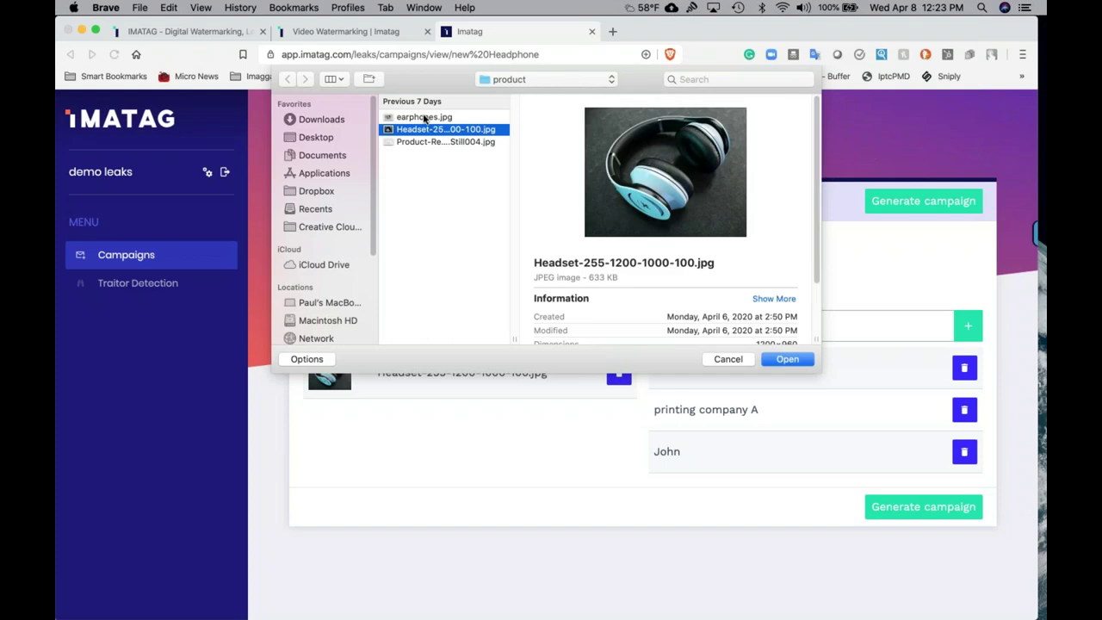
pyautogui.click(423, 117)
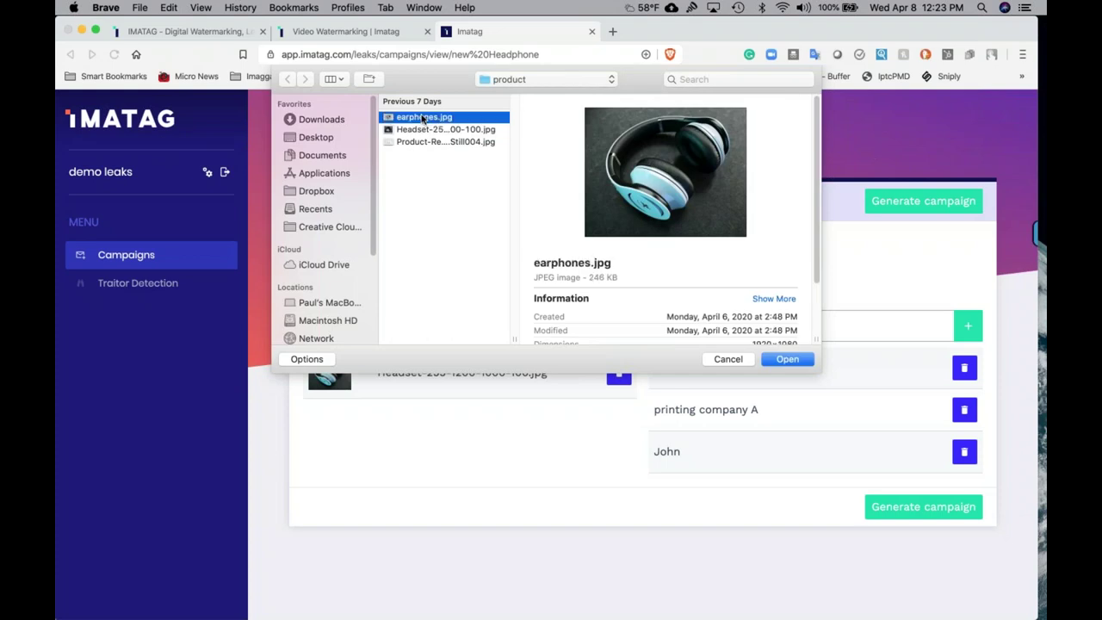
pyautogui.click(789, 359)
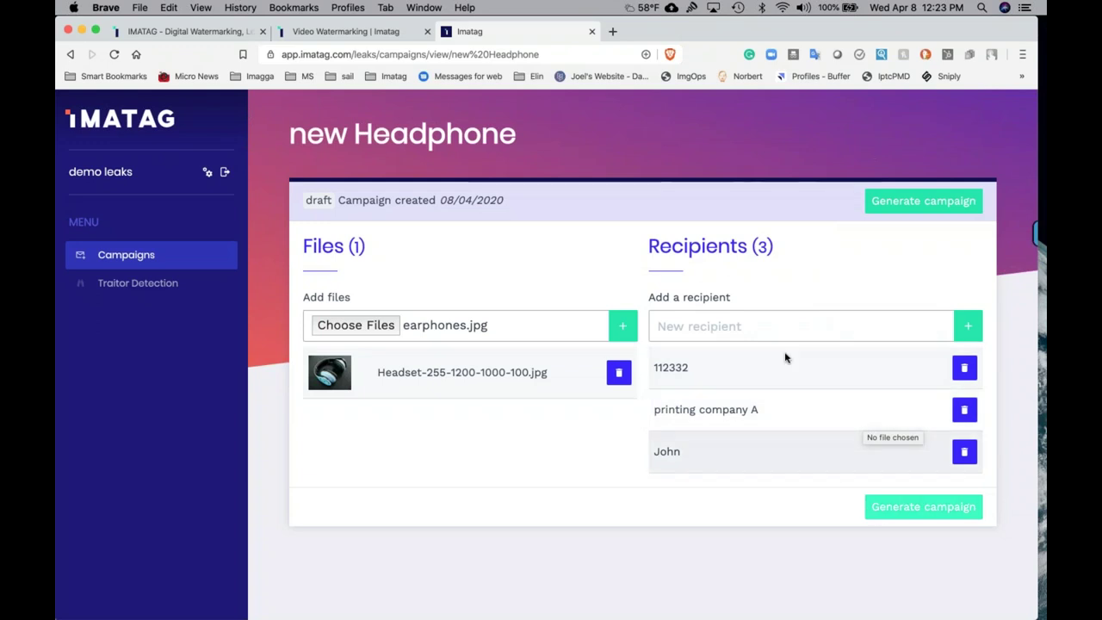
# Step: Generate the campaign and download the files for all recipients to the Desktop as a zip archive named new Headphone
pyautogui.click(930, 511)
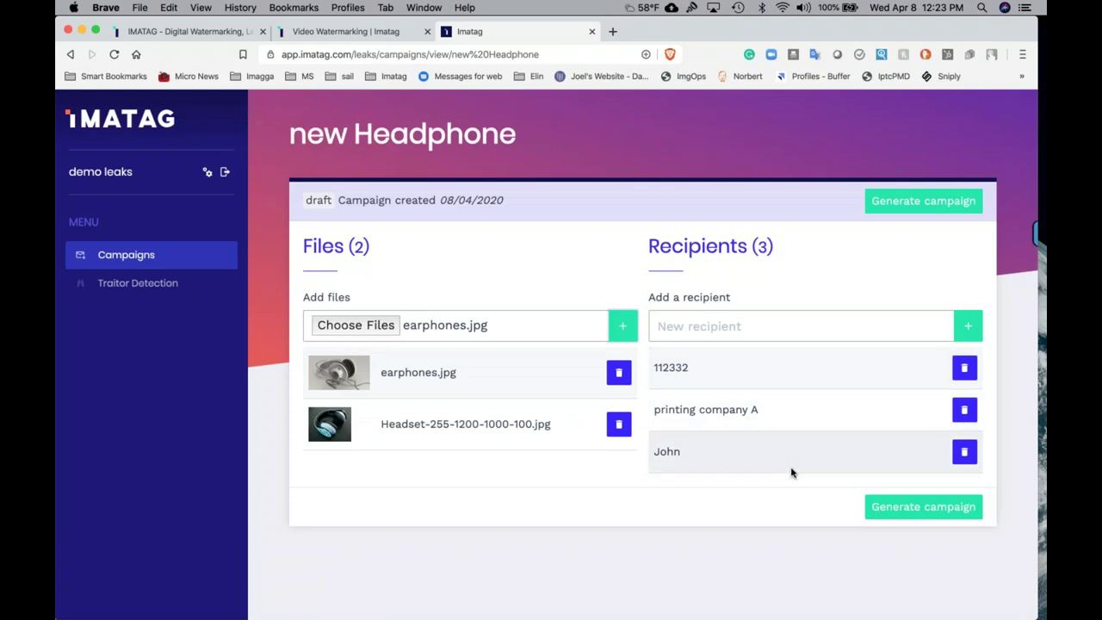
pyautogui.click(896, 512)
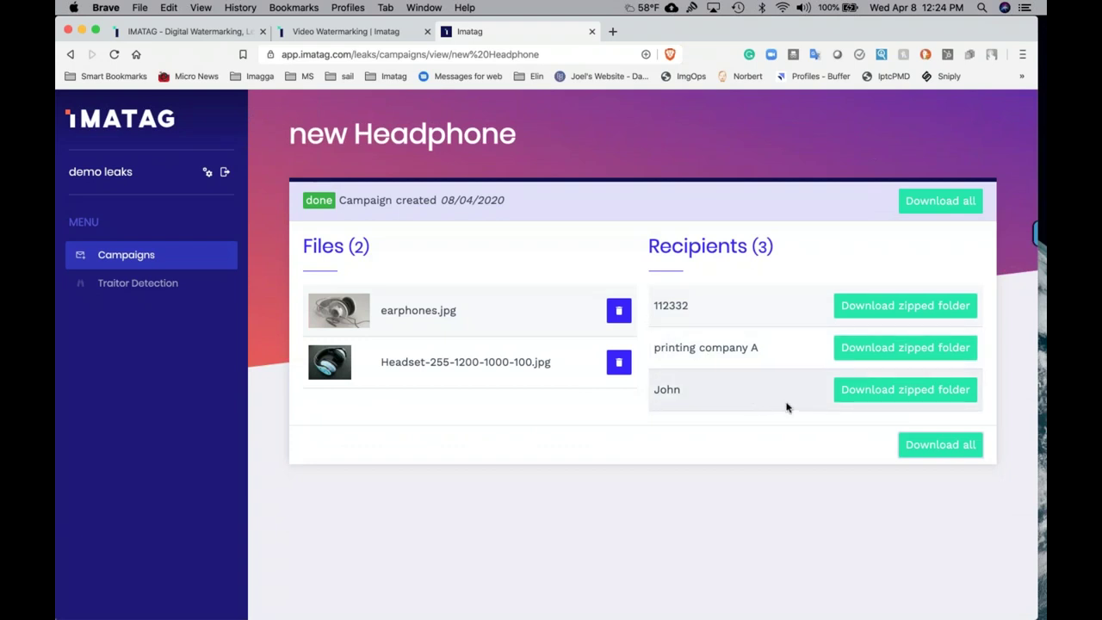
pyautogui.click(888, 393)
pyautogui.click(928, 449)
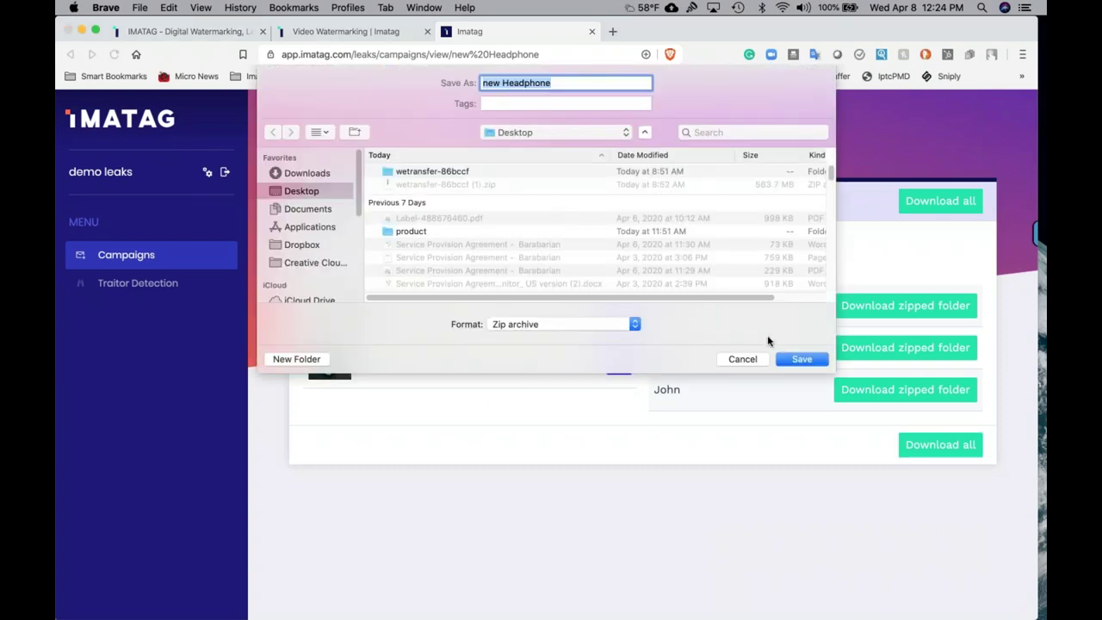
pyautogui.click(798, 358)
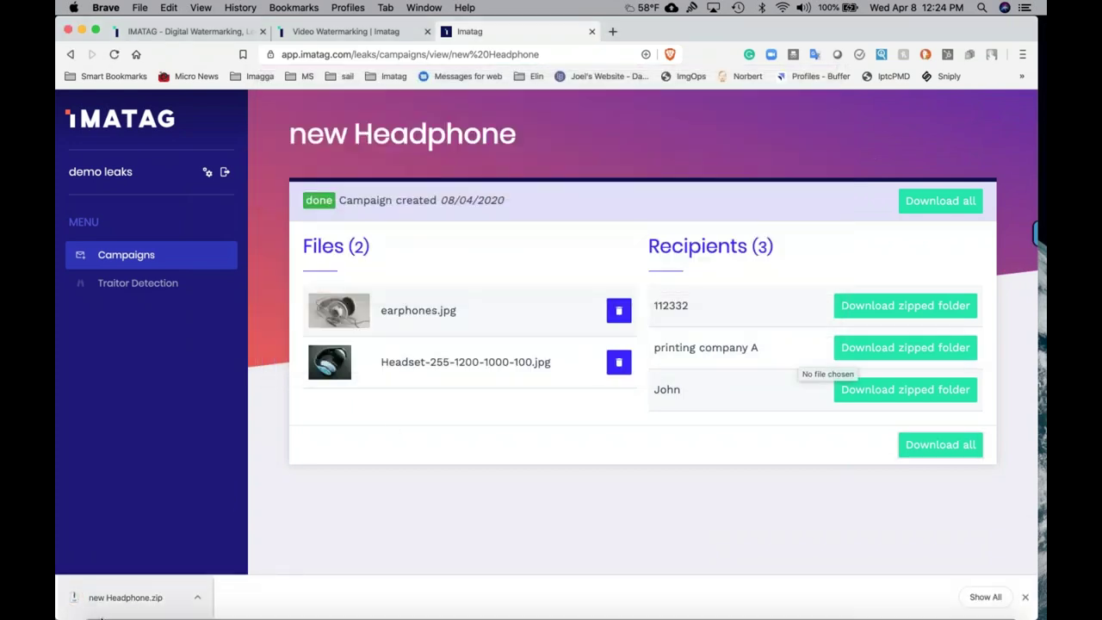
# Step: Locate the downloaded new Headphone.zip in Finder and extract it on the Desktop
pyautogui.click(102, 605)
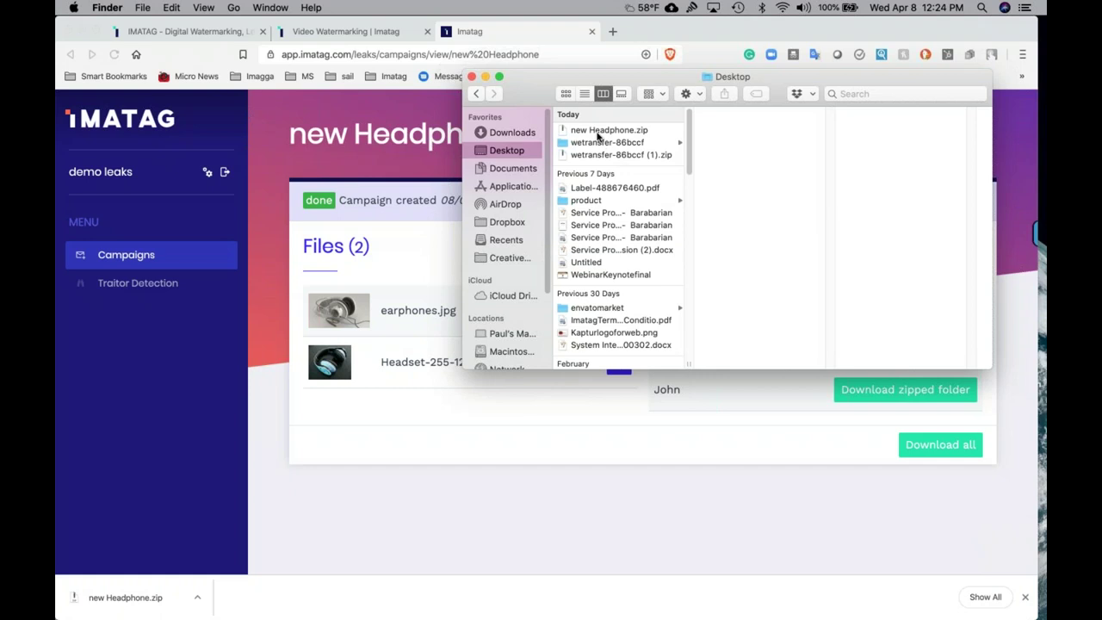
pyautogui.click(597, 135)
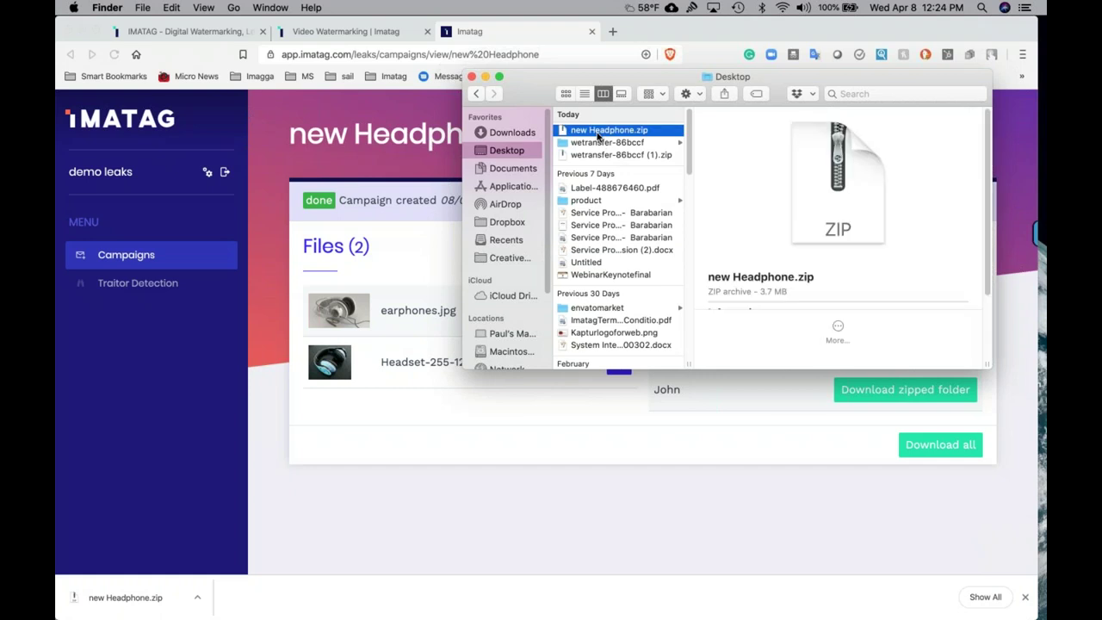
pyautogui.doubleClick(597, 135)
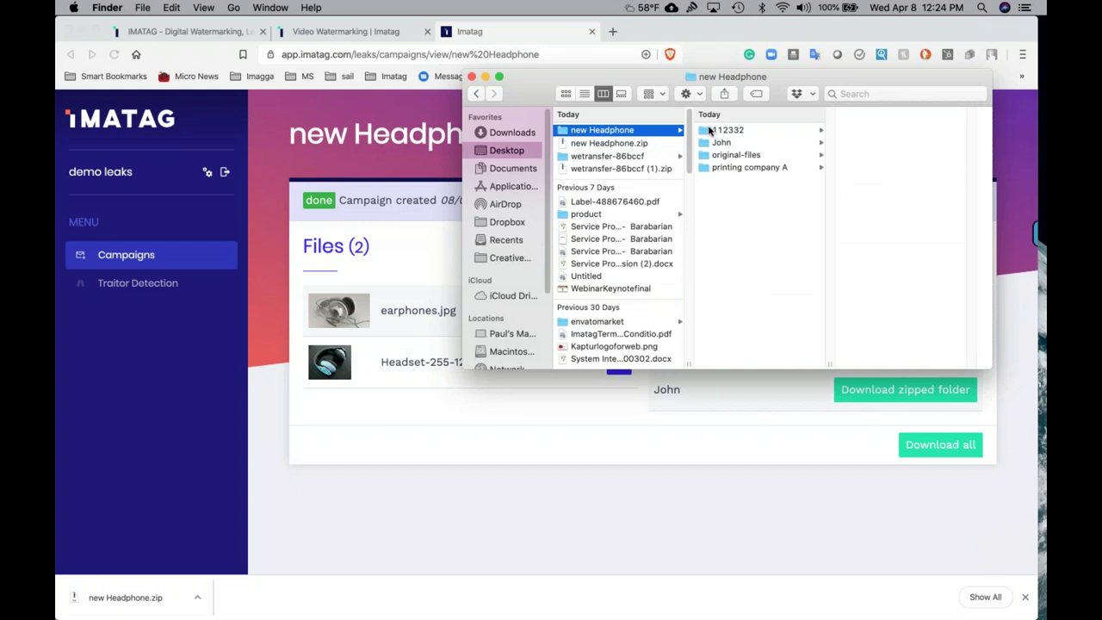
# Step: Examine the recipient and original-files folders in the extracted archive, and preview the headset image for printing company A
pyautogui.click(710, 130)
pyautogui.click(713, 143)
pyautogui.click(713, 156)
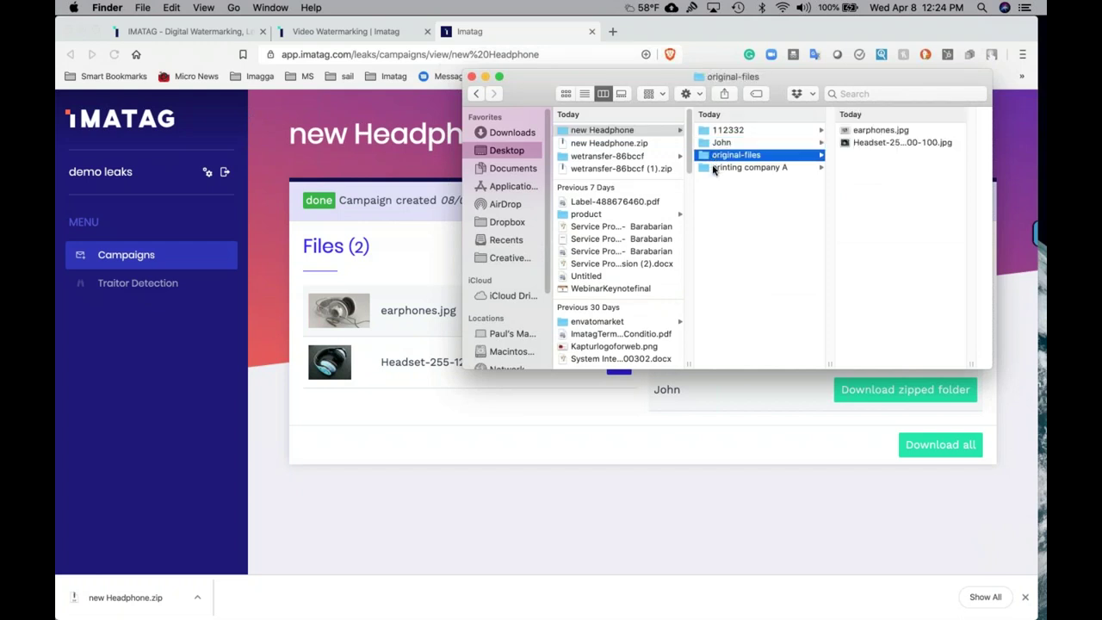
pyautogui.click(715, 167)
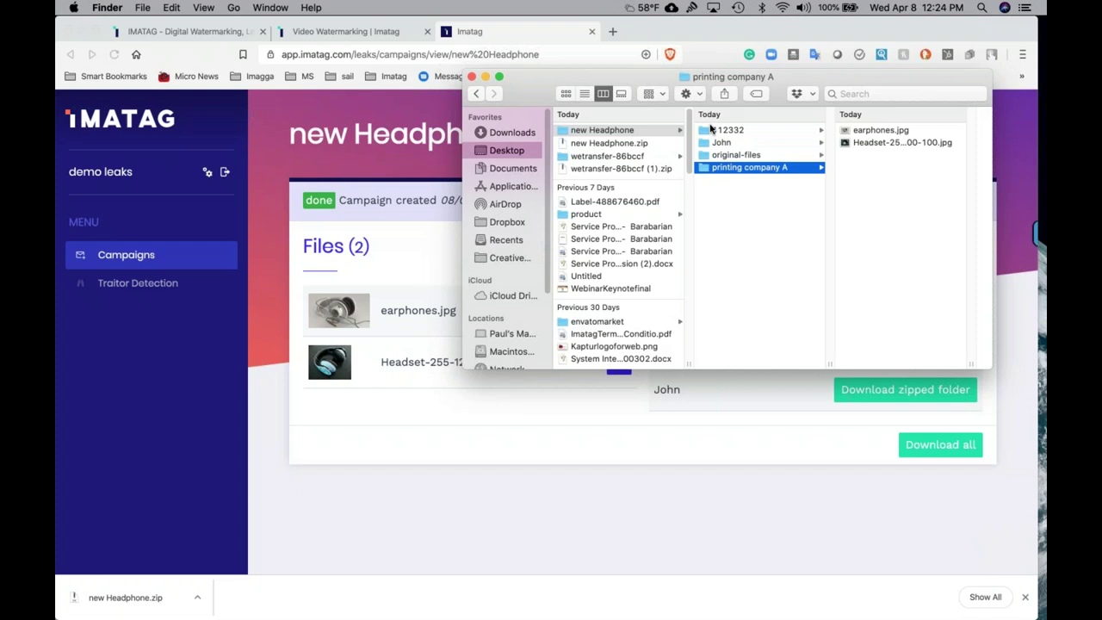
pyautogui.click(713, 130)
pyautogui.click(713, 168)
pyautogui.click(875, 146)
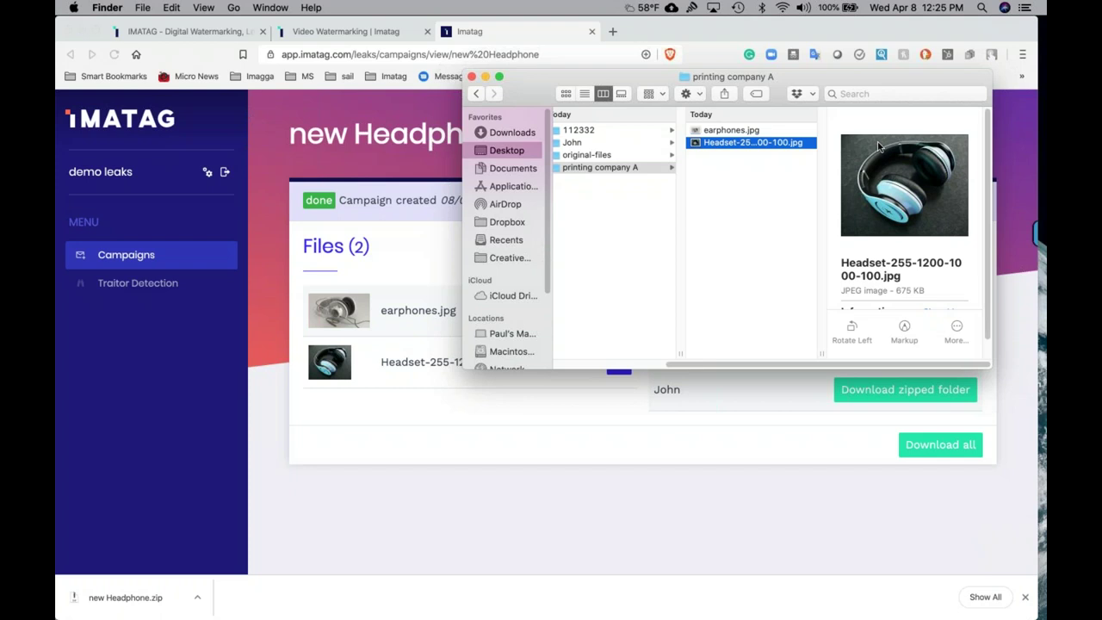
# Step: Switch back to Brave, go to the Carrd dashboard, and open the imtg site for editing
pyautogui.click(388, 110)
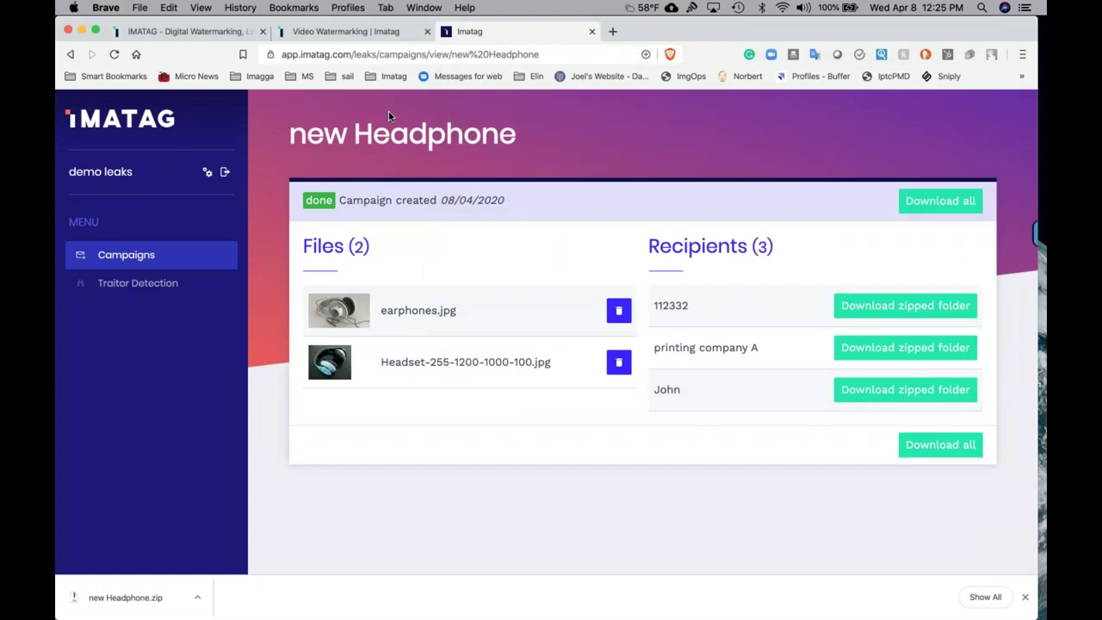
pyautogui.click(582, 77)
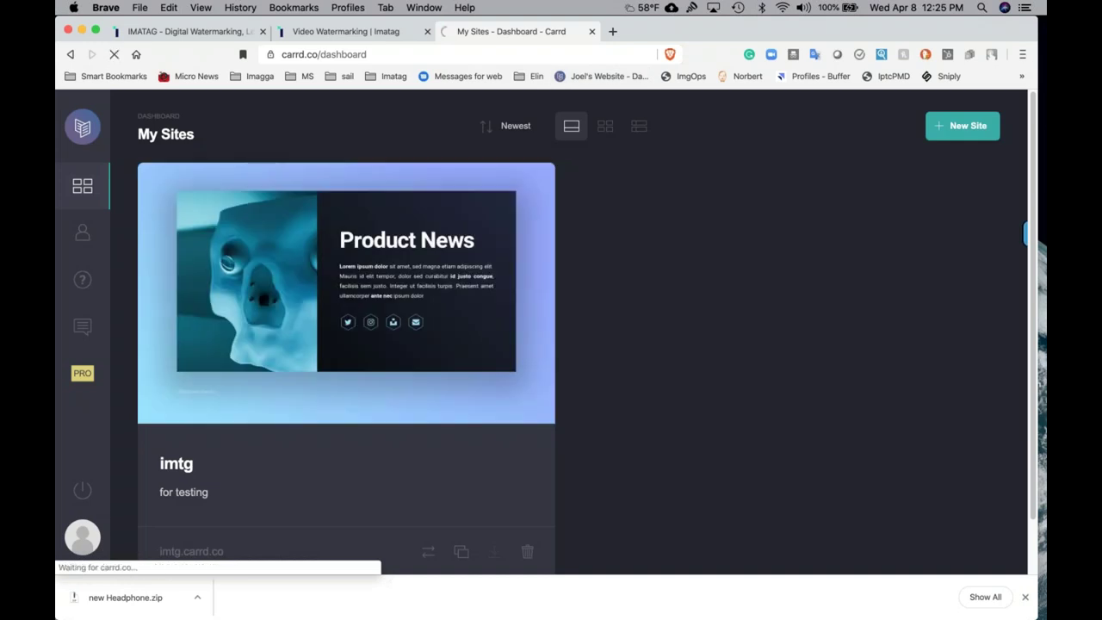
pyautogui.click(1025, 597)
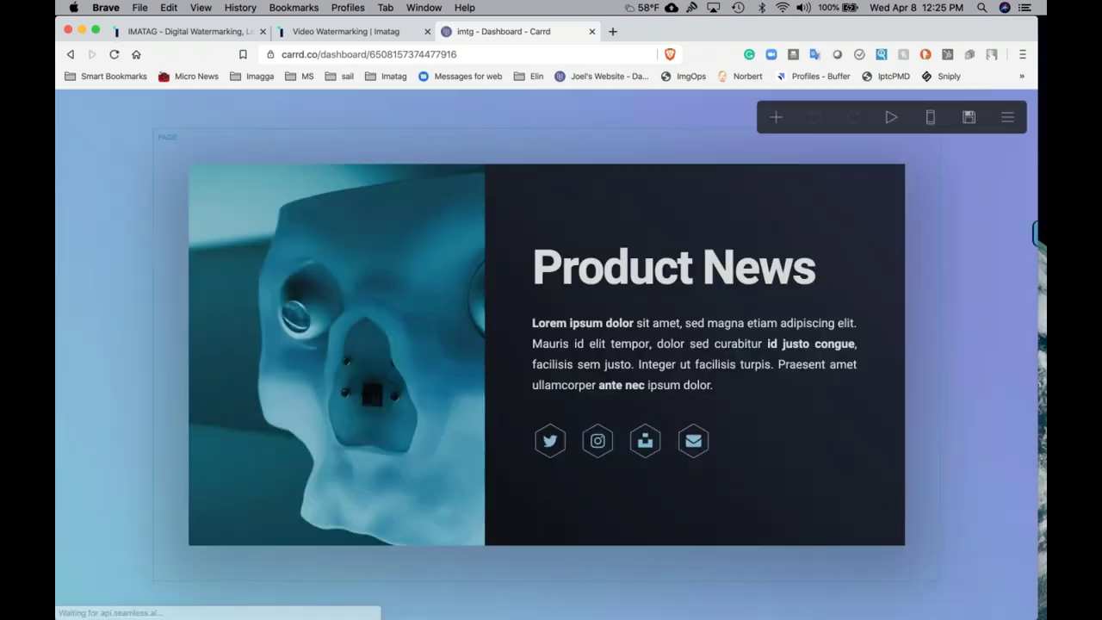
# Step: Replace the skull image on the page with the Headset JPG from the printing company A folder inside new Headphone on the Desktop
pyautogui.click(359, 362)
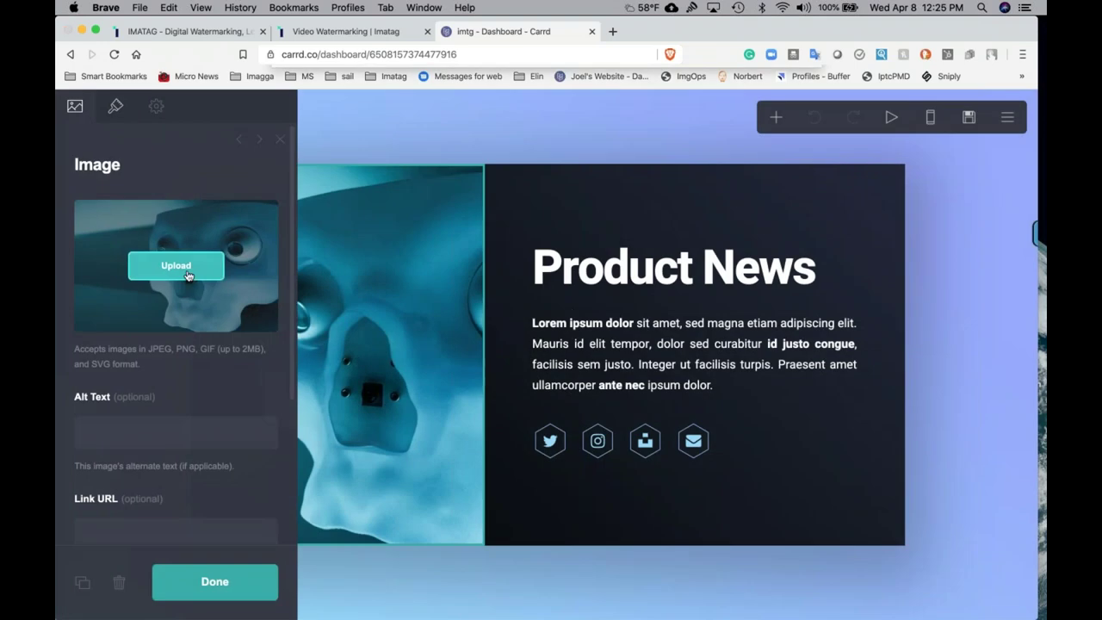
pyautogui.click(186, 272)
pyautogui.click(435, 116)
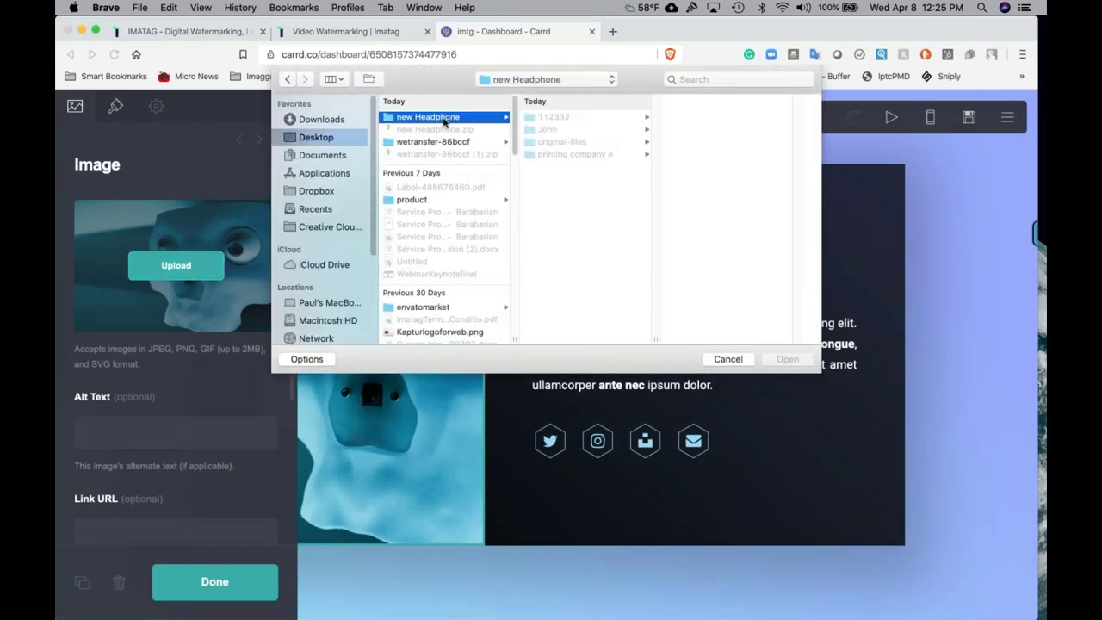
pyautogui.click(582, 155)
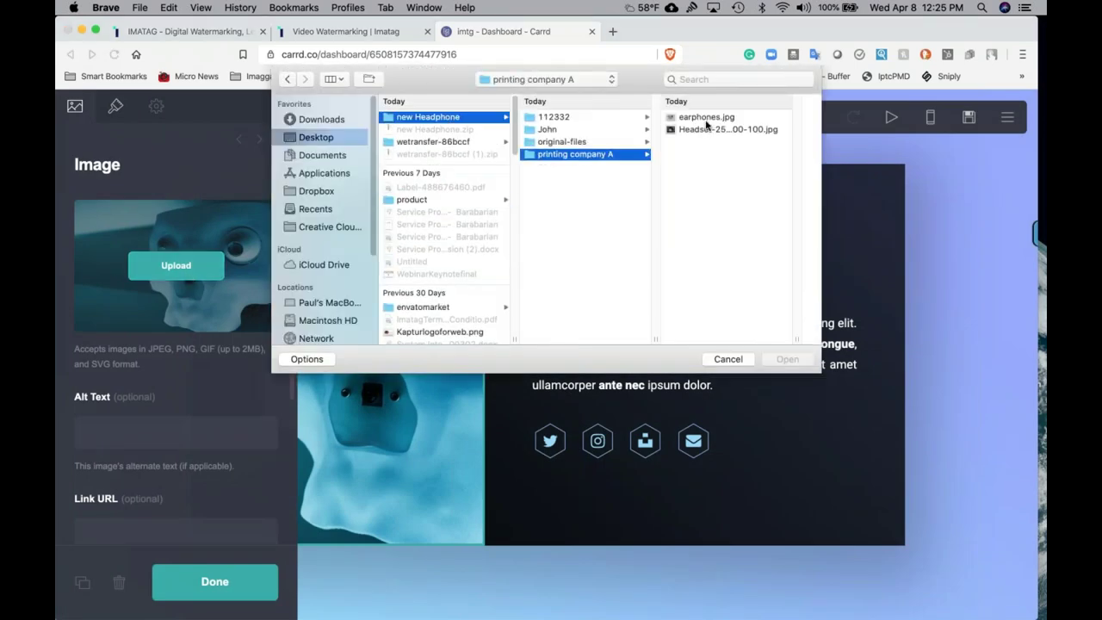
pyautogui.click(708, 130)
pyautogui.click(797, 363)
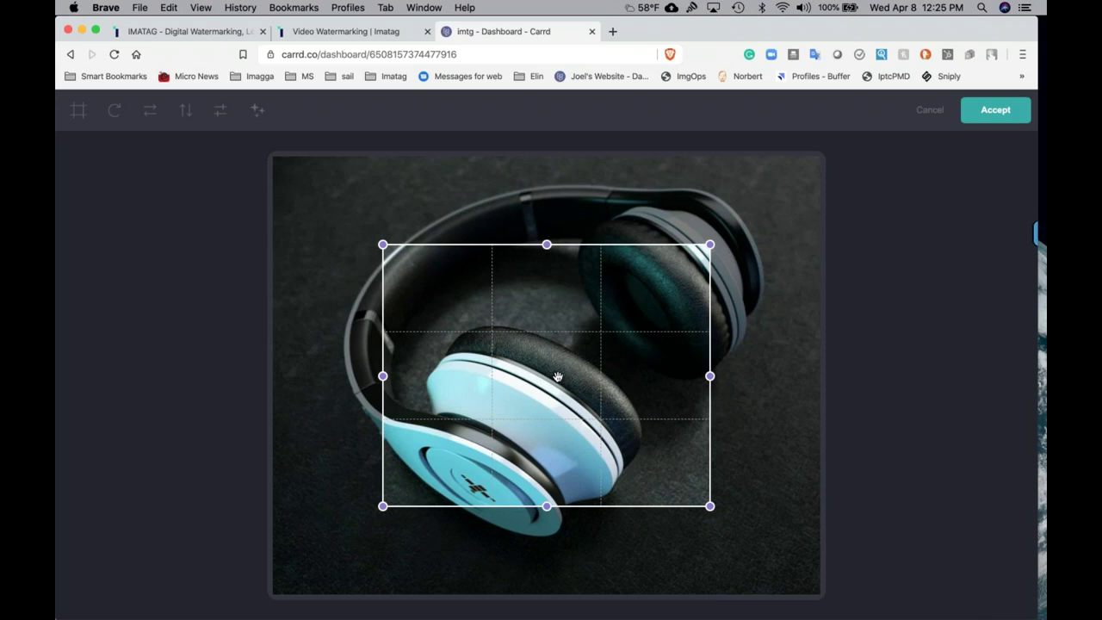
# Step: Crop the headset image to a larger area covering the headband and the blue ear cup, and apply it to the page
pyautogui.moveTo(513, 377); pyautogui.dragTo(438, 321)
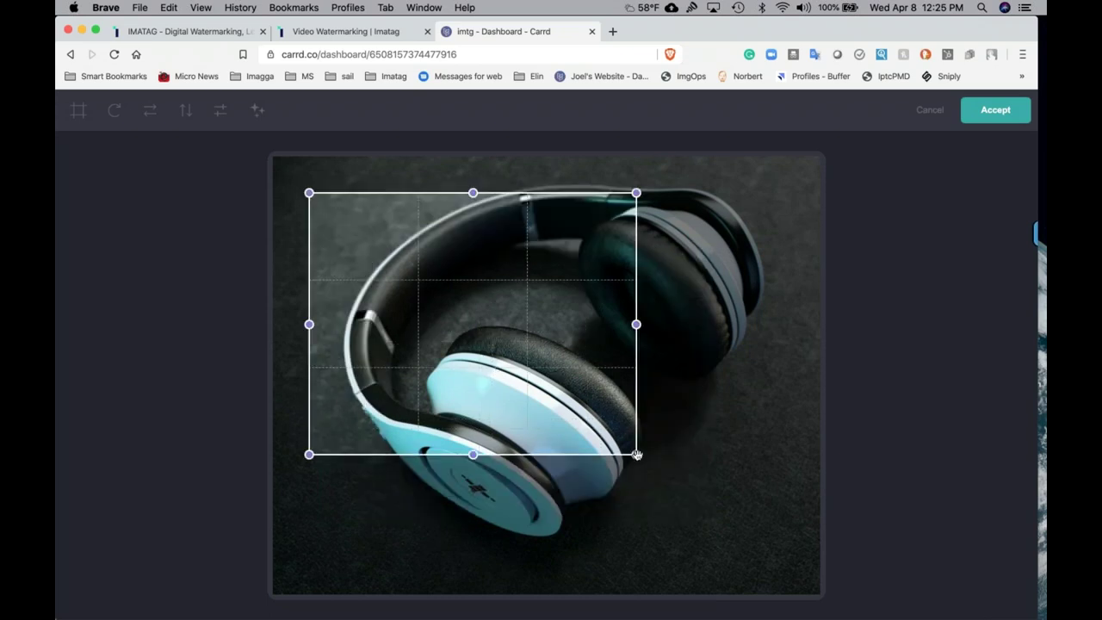
pyautogui.moveTo(634, 453); pyautogui.dragTo(698, 537)
pyautogui.click(987, 111)
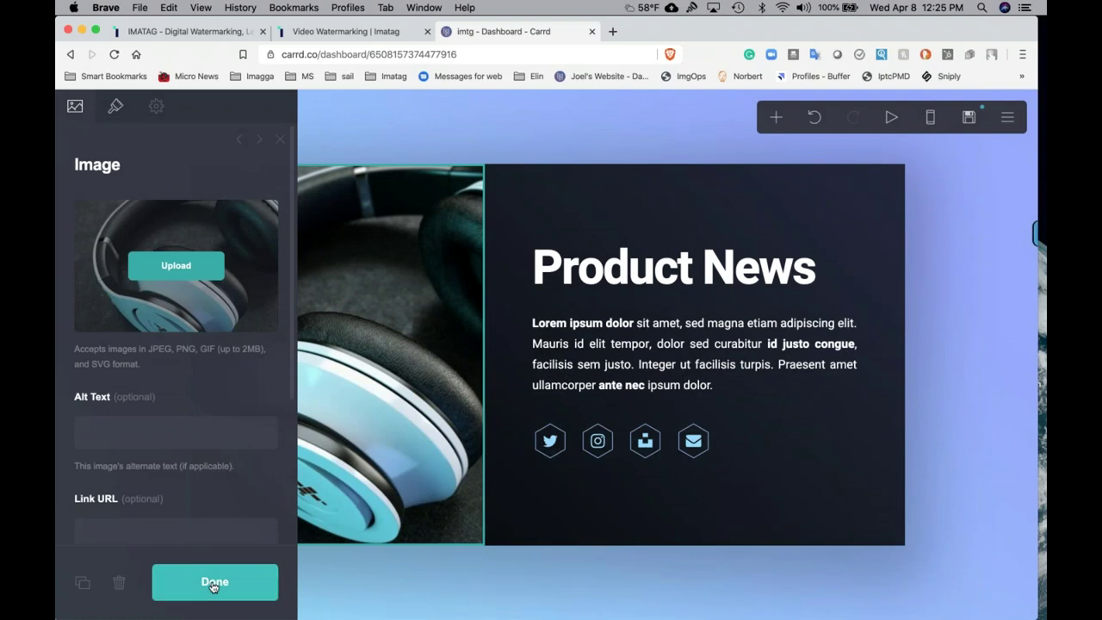
pyautogui.click(214, 582)
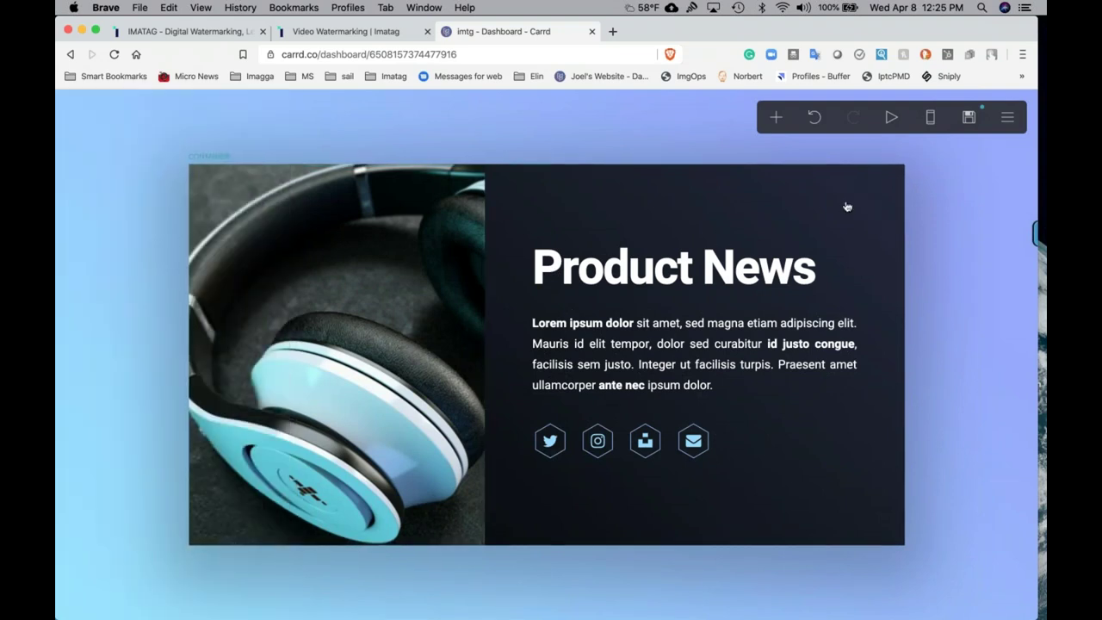
# Step: Publish the changes to the imtg site, keeping its title, description and .carrd.co URL
pyautogui.click(967, 120)
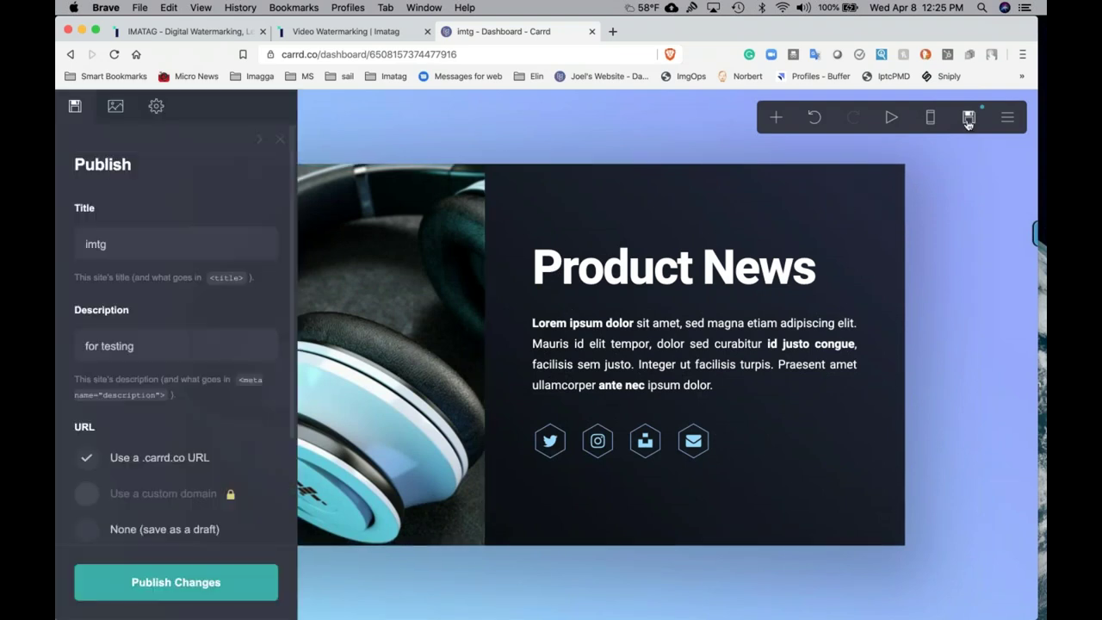
pyautogui.click(190, 591)
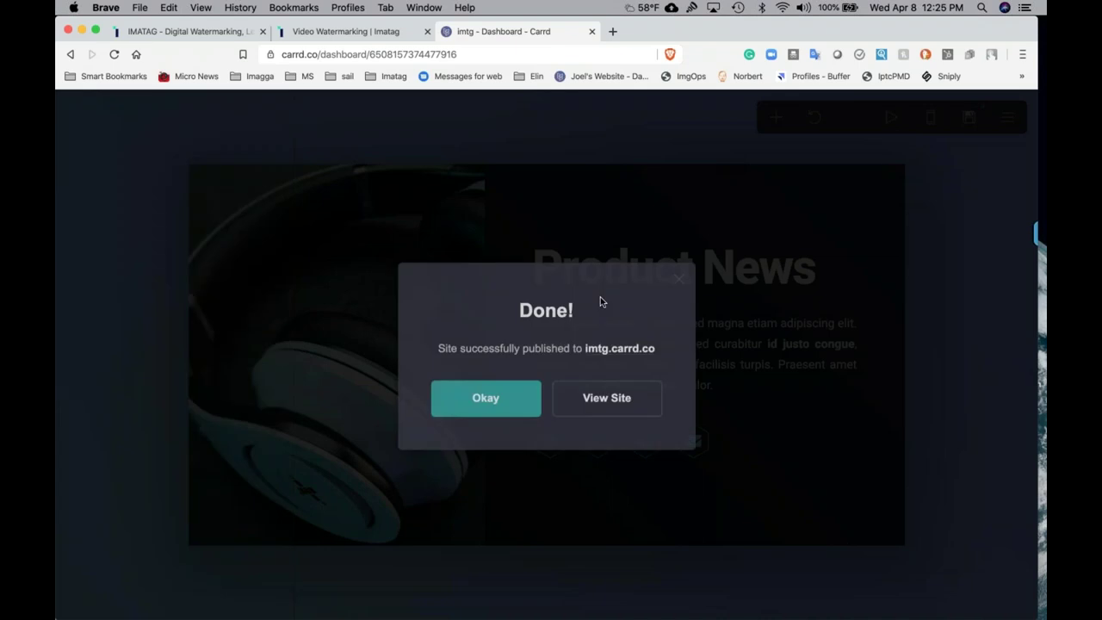
# Step: Open the published imtg.carrd.co site and capture a screenshot of just the headphone image
pyautogui.click(602, 407)
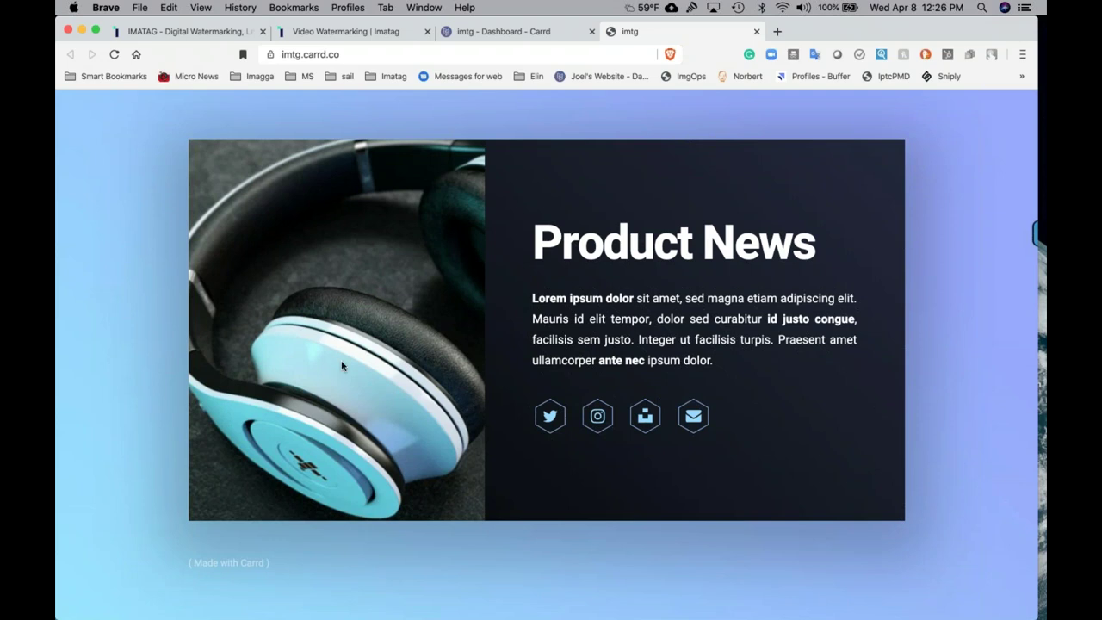
pyautogui.press('super+shift+4')
pyautogui.moveTo(188, 137); pyautogui.dragTo(484, 519)
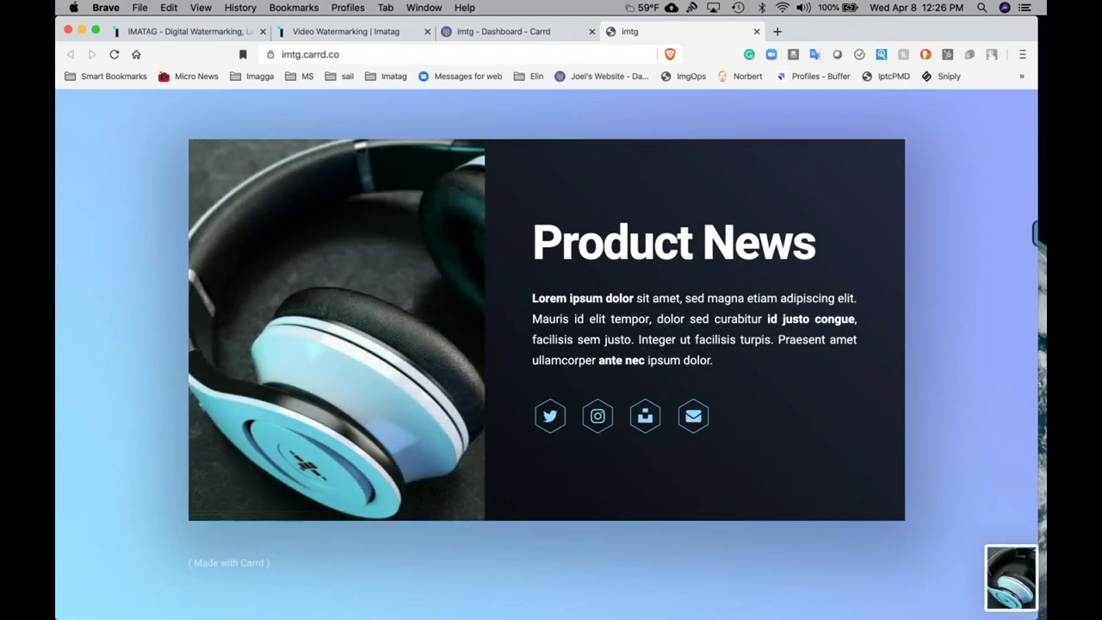